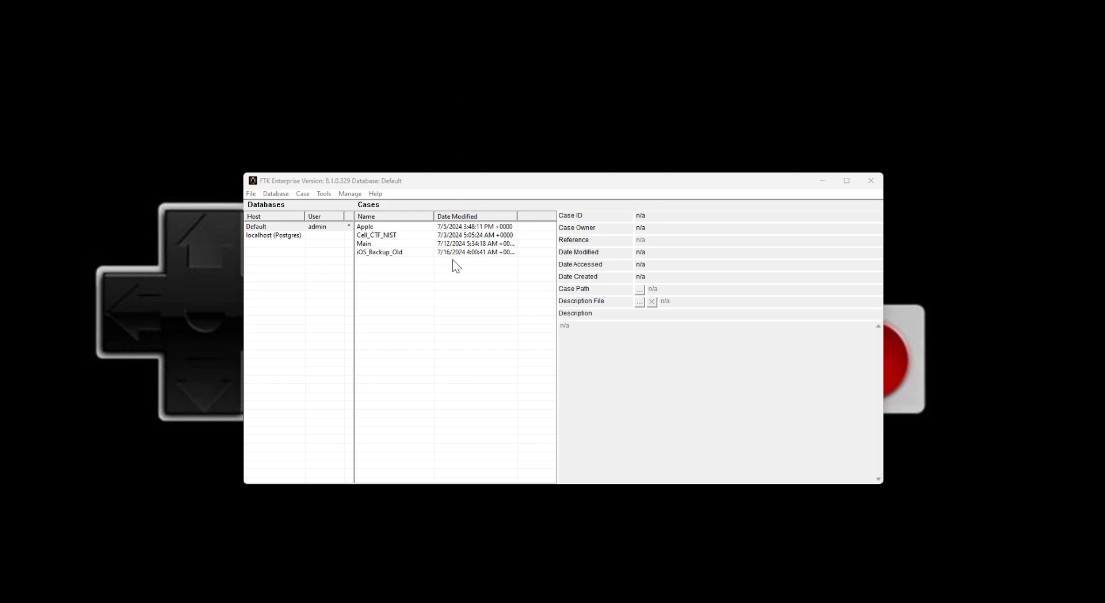
# Step: Start a new case named MobileDevice with the Mobile Processing profile
pyautogui.click(302, 194)
pyautogui.click(302, 194)
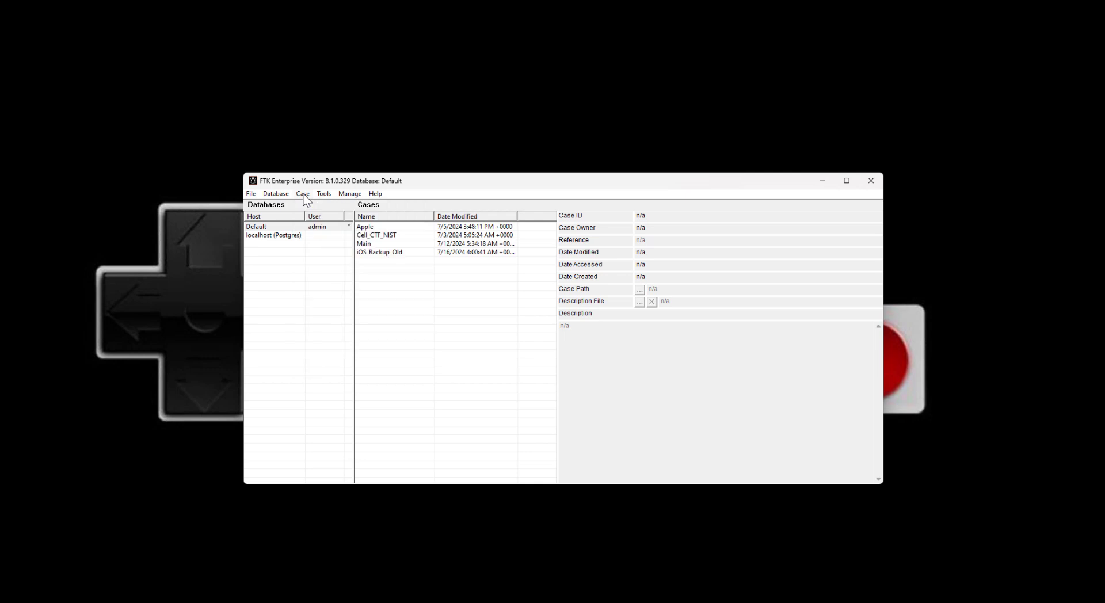
pyautogui.click(304, 196)
pyautogui.click(313, 205)
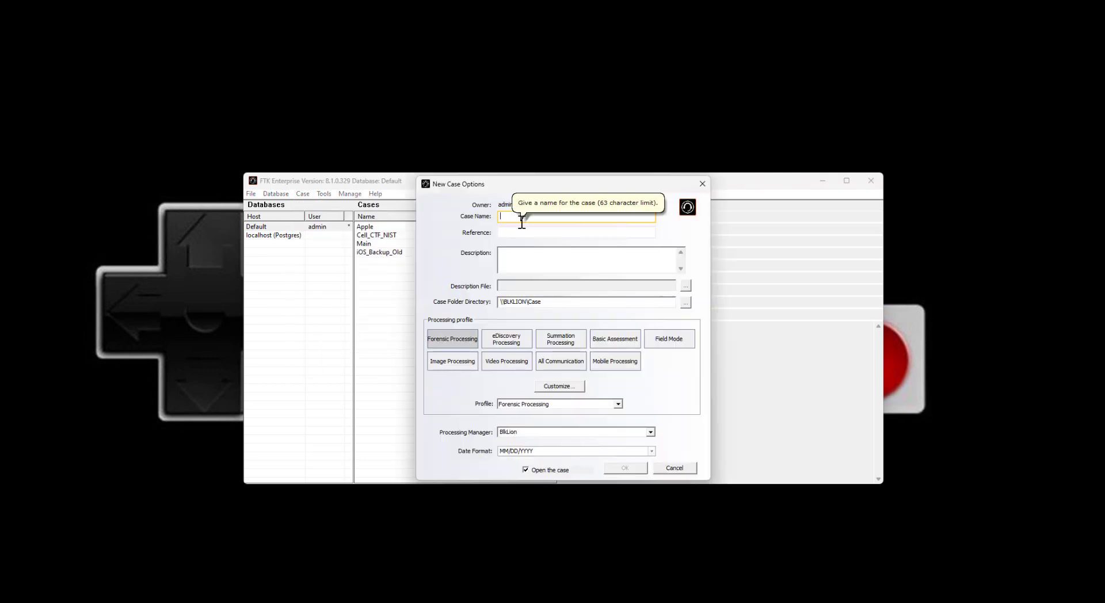
pyautogui.write('MobileDevice')
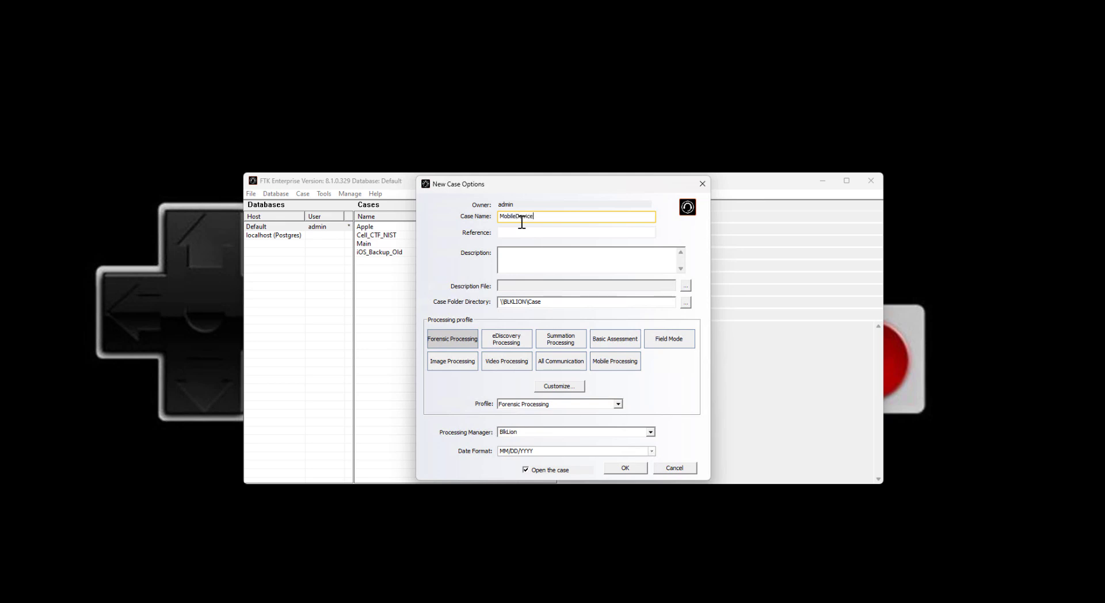
pyautogui.click(619, 362)
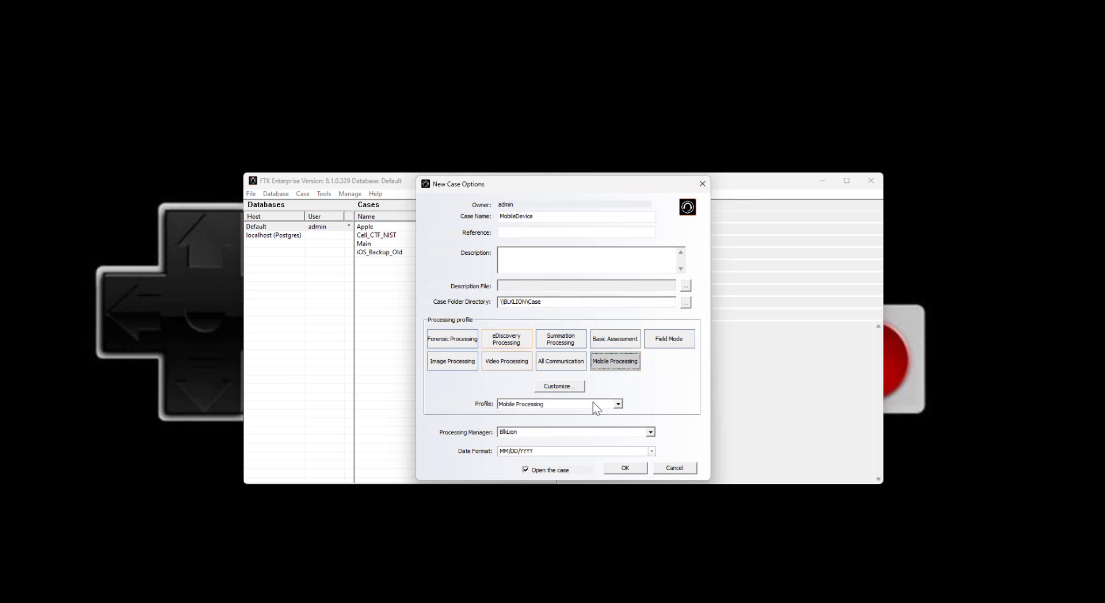
# Step: Customize the profile by enabling Create Thumbnails for Videos, Generate Common Video File, Flag Duplicate Files and PHash
pyautogui.click(559, 386)
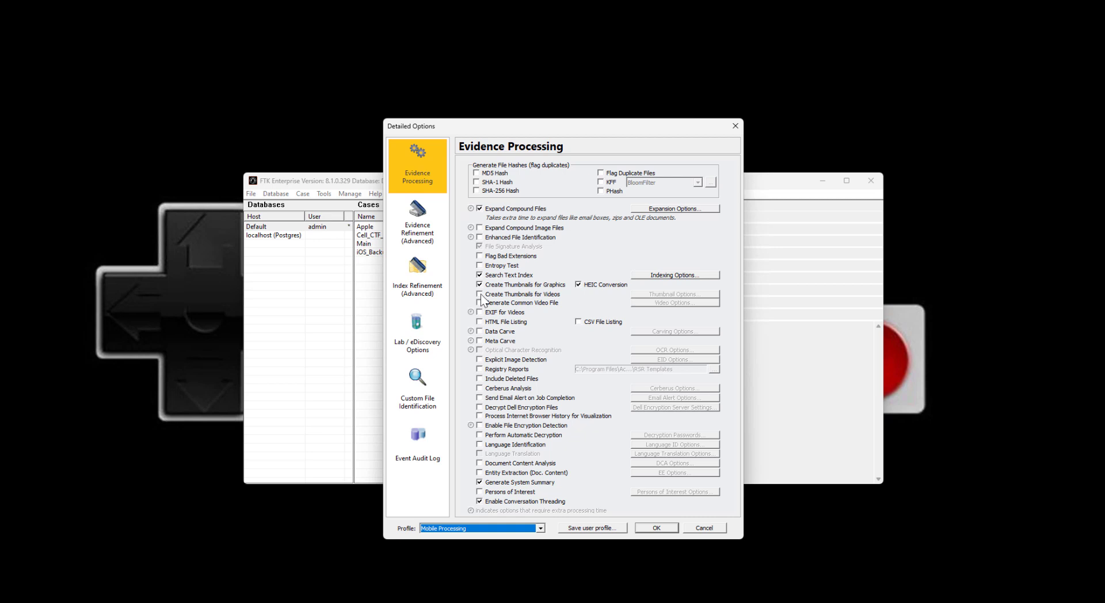
pyautogui.click(479, 294)
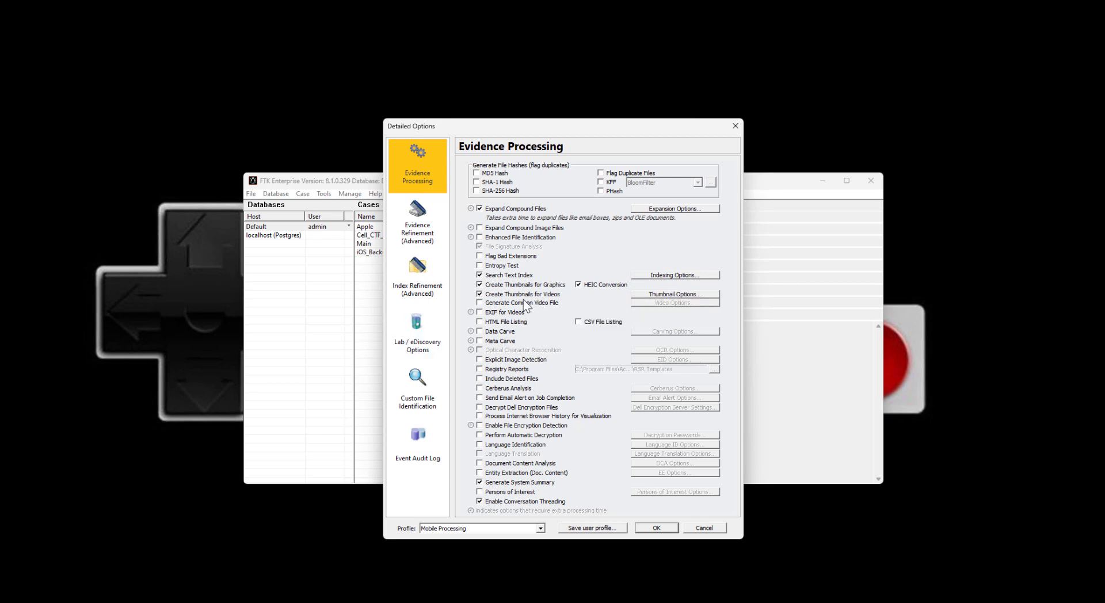
pyautogui.moveTo(526, 303)
pyautogui.moveTo(604, 326)
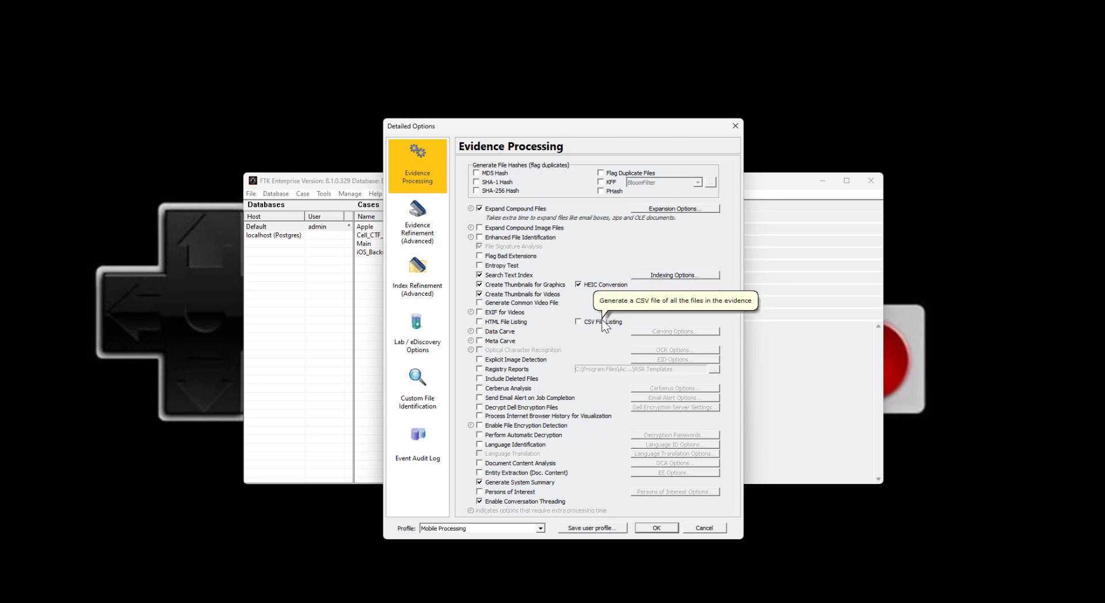
pyautogui.click(479, 303)
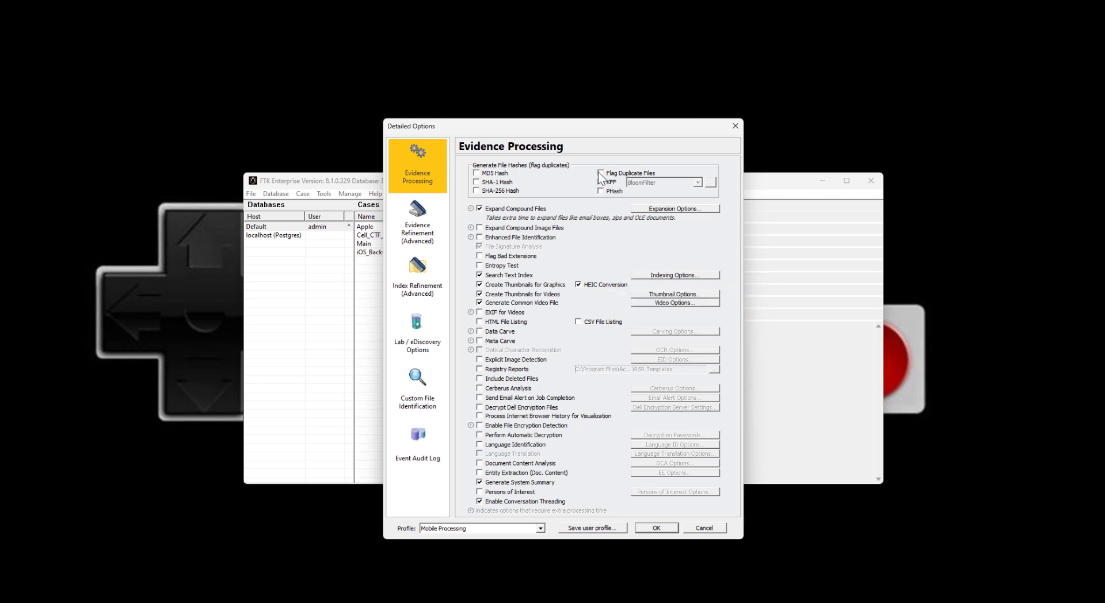
pyautogui.click(600, 173)
pyautogui.click(600, 191)
# Step: In the compound file expansion options, enable SQLite Databases and toggle TAR among the file types to expand
pyautogui.click(672, 209)
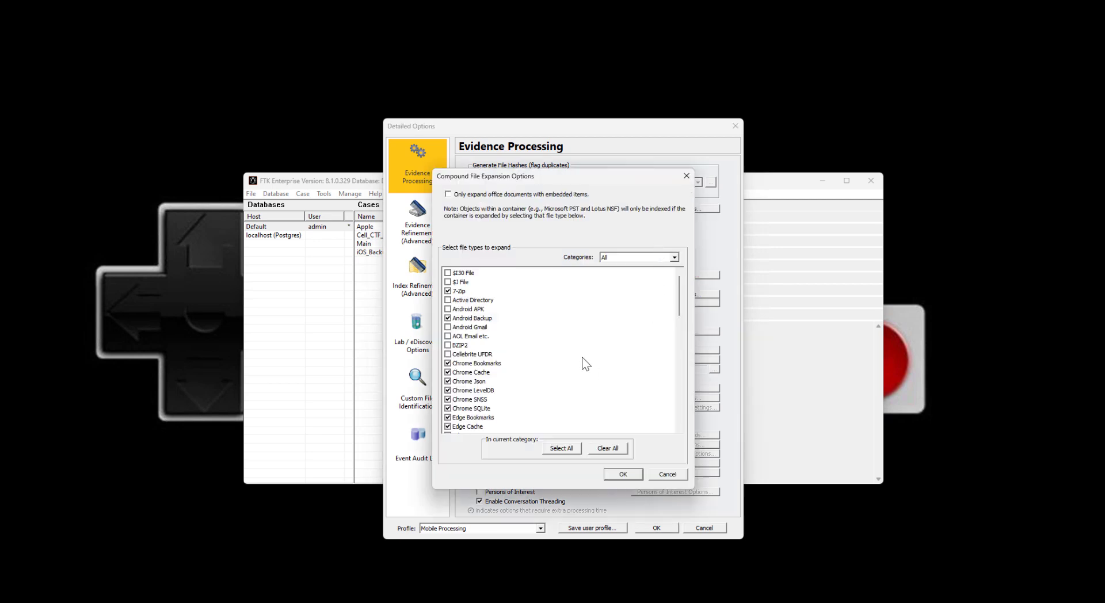
pyautogui.scroll(-10, 552, 346)
pyautogui.scroll(-6, 521, 358)
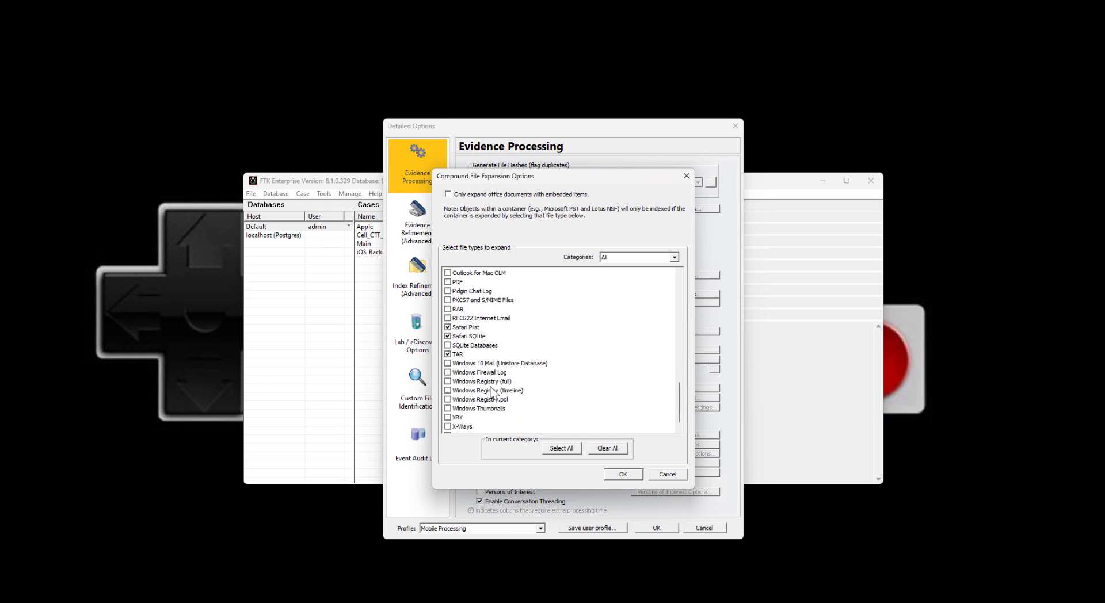
pyautogui.click(447, 345)
pyautogui.click(448, 354)
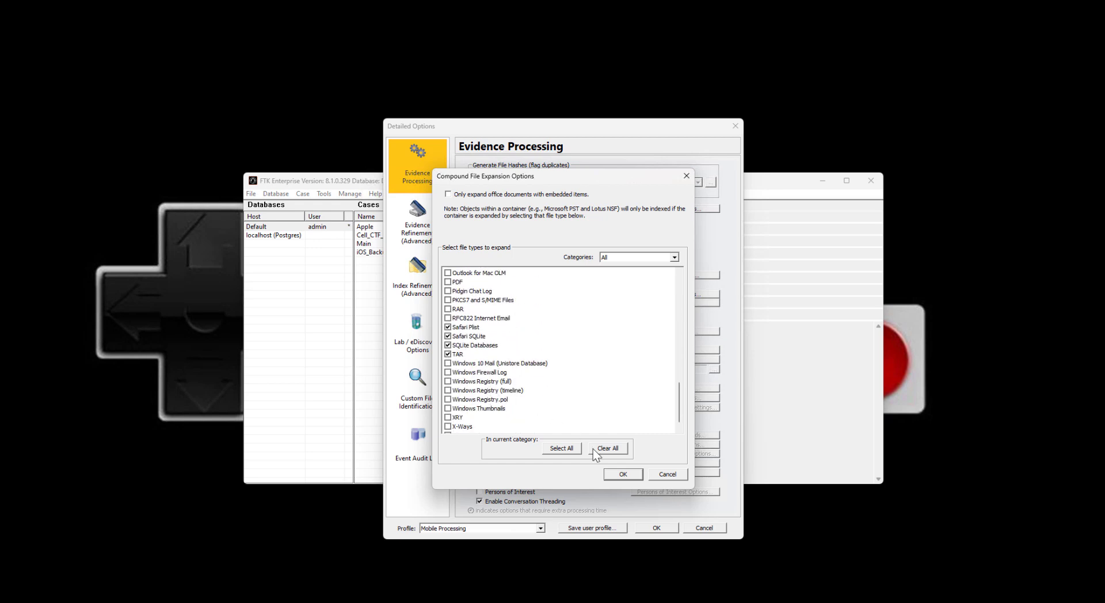
pyautogui.click(622, 474)
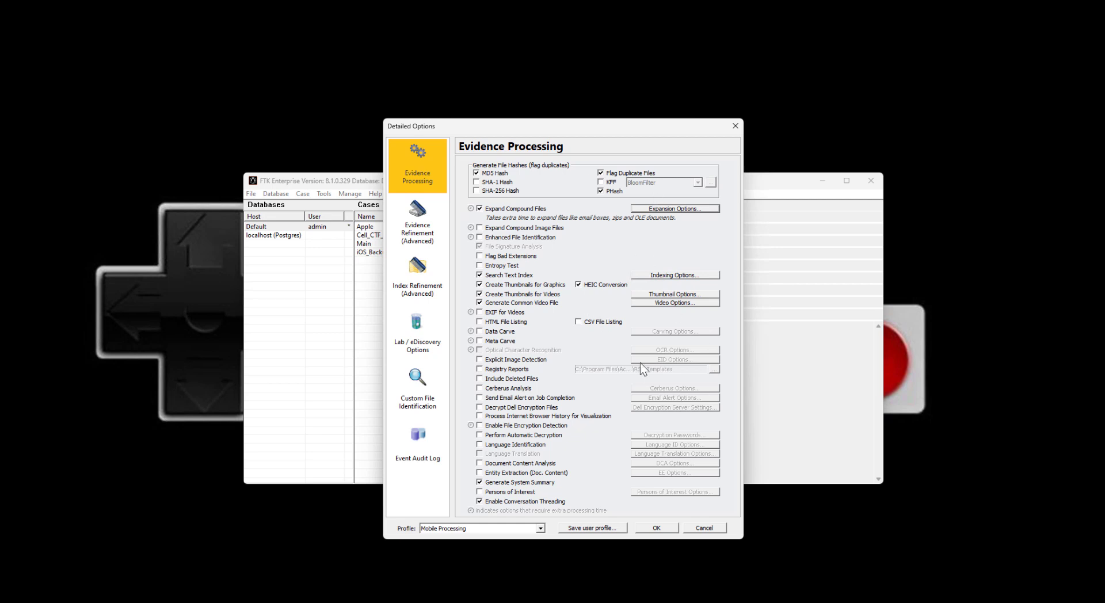
# Step: Save the customized settings as a user profile named MobilePlus and create the case with it
pyautogui.click(606, 526)
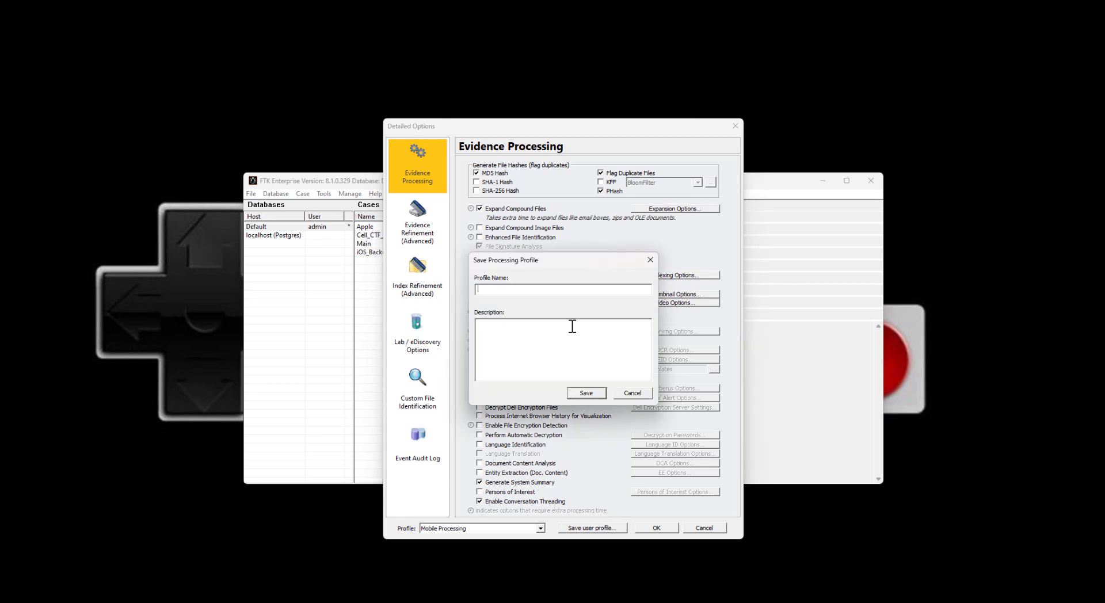
pyautogui.write('MobilePlus')
pyautogui.click(585, 392)
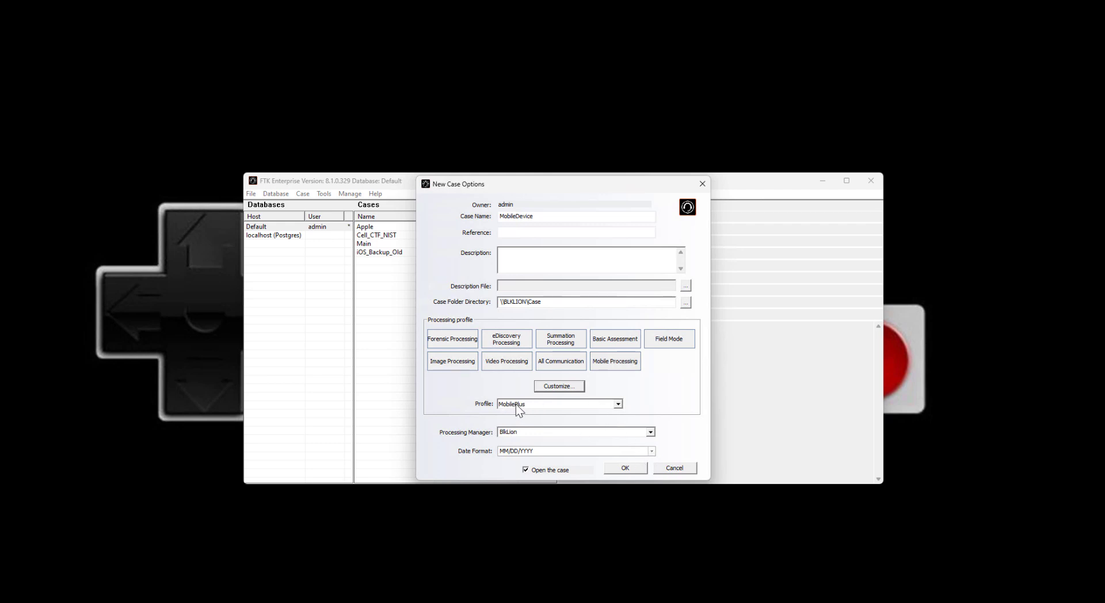
pyautogui.click(624, 469)
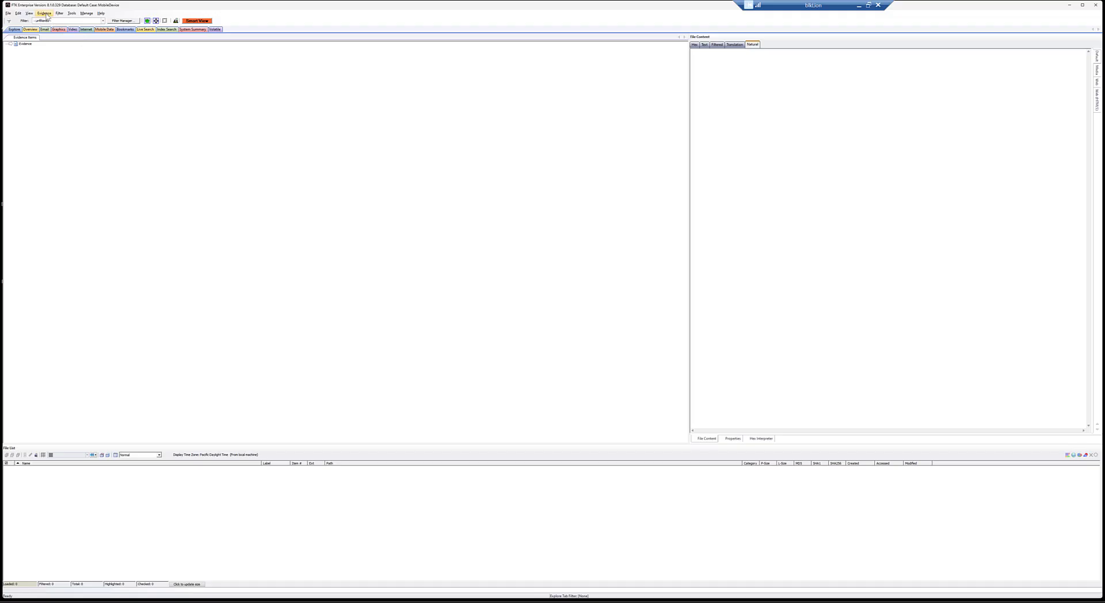
# Step: Start adding evidence to the case as individual files and browse to the CellCTF folder on DATA (D:)
pyautogui.click(46, 13)
pyautogui.click(53, 22)
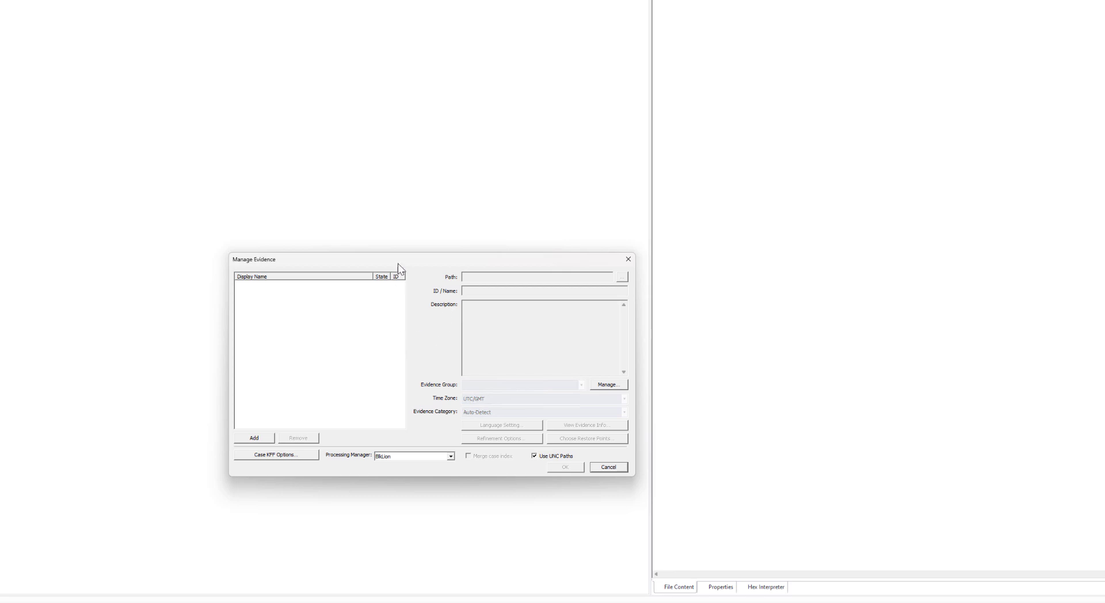
pyautogui.click(254, 439)
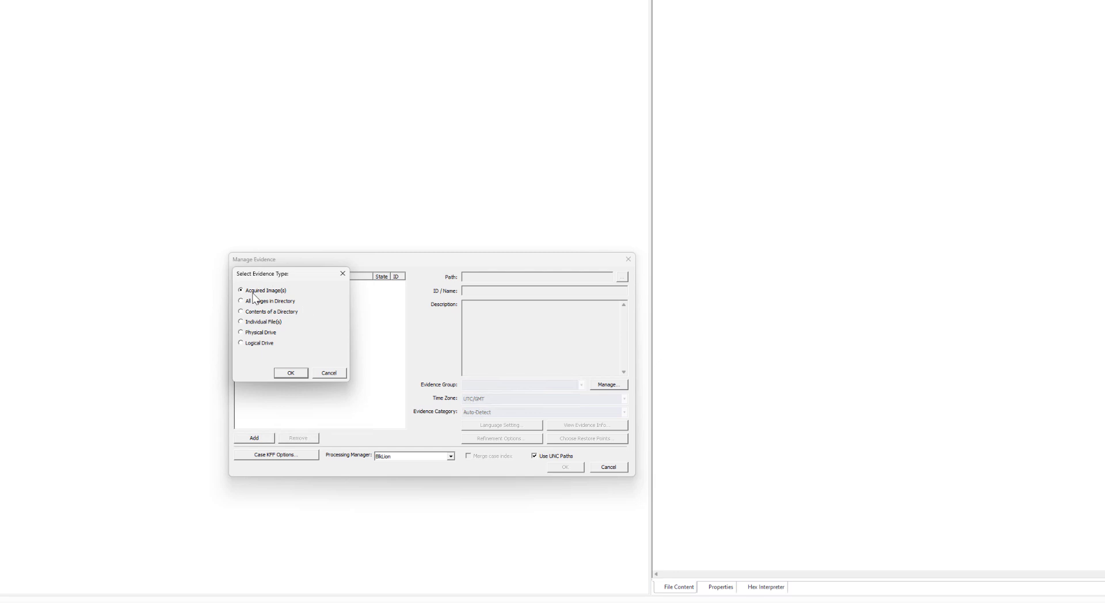
pyautogui.click(256, 323)
pyautogui.click(288, 372)
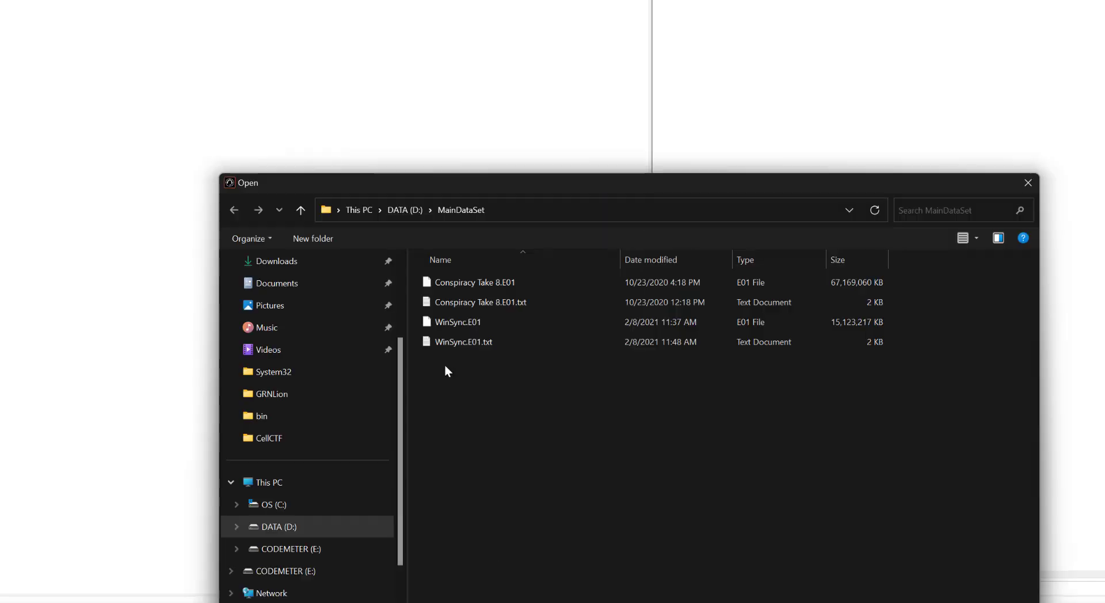
pyautogui.click(412, 214)
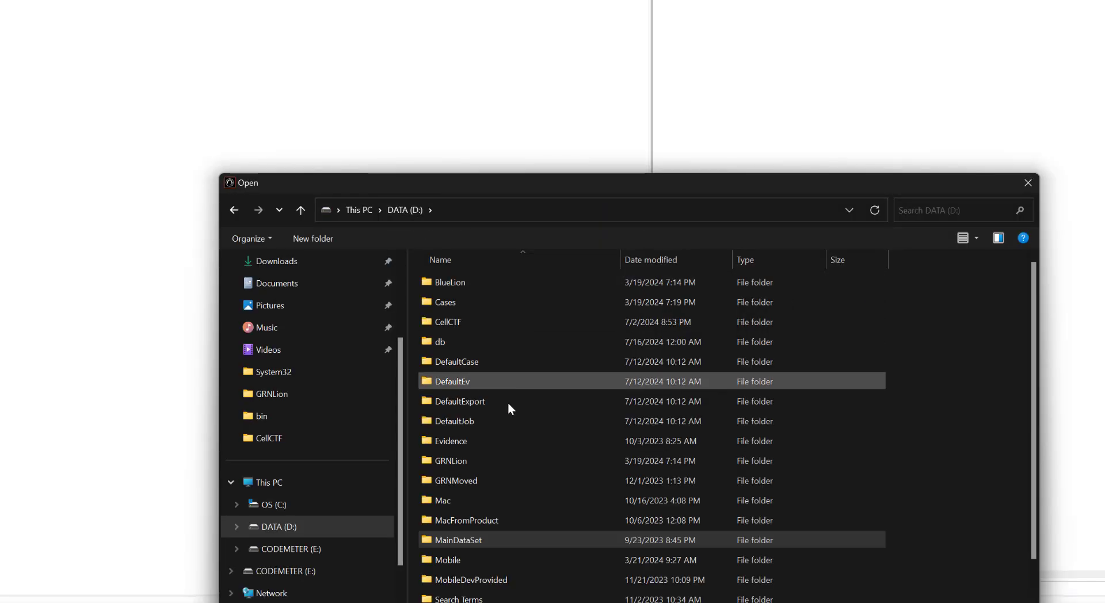
pyautogui.doubleClick(507, 322)
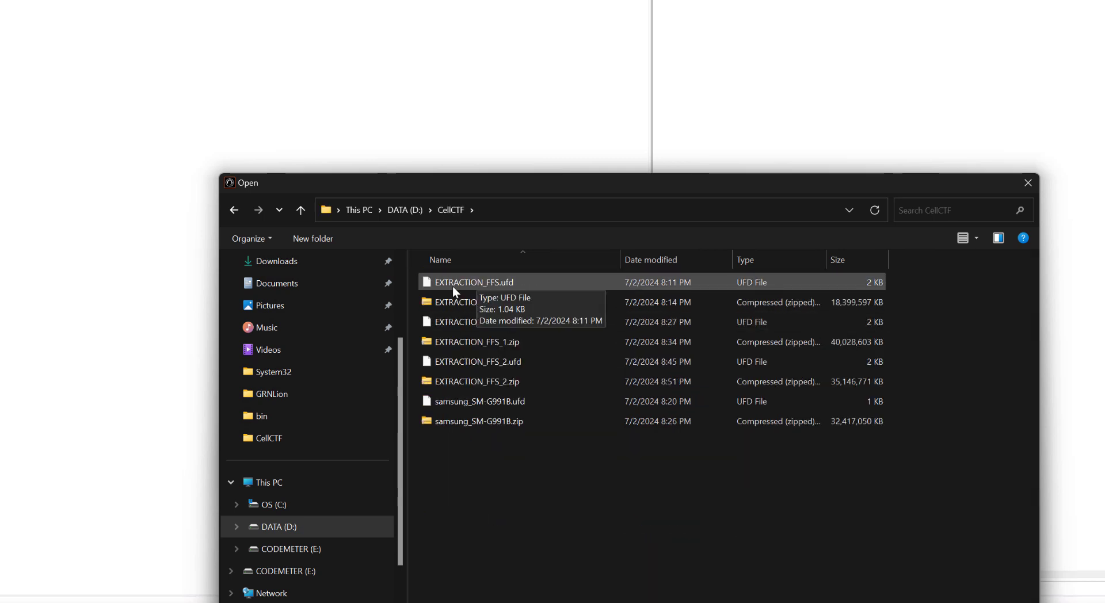
# Step: Choose EXTRACTION_FFS.ufd and add it as live evidence without creating an image
pyautogui.click(461, 361)
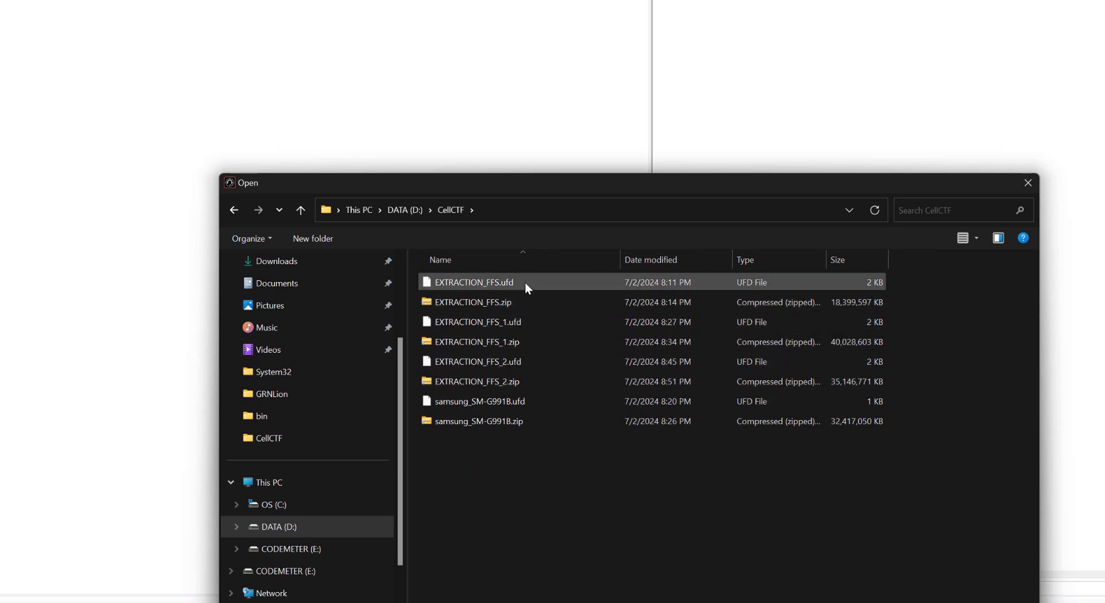
pyautogui.click(499, 285)
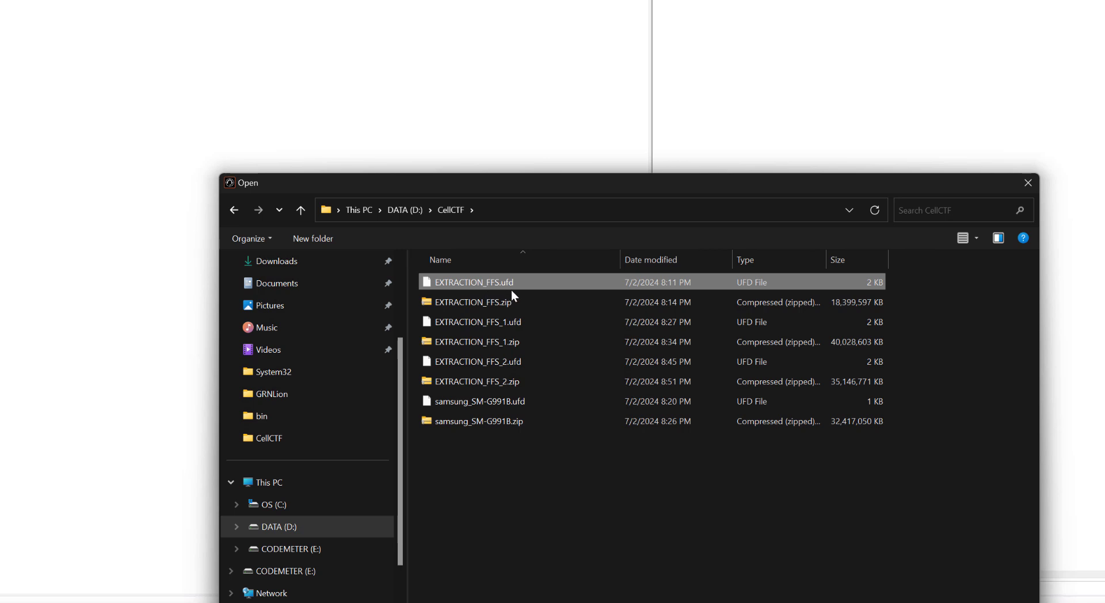
pyautogui.click(498, 306)
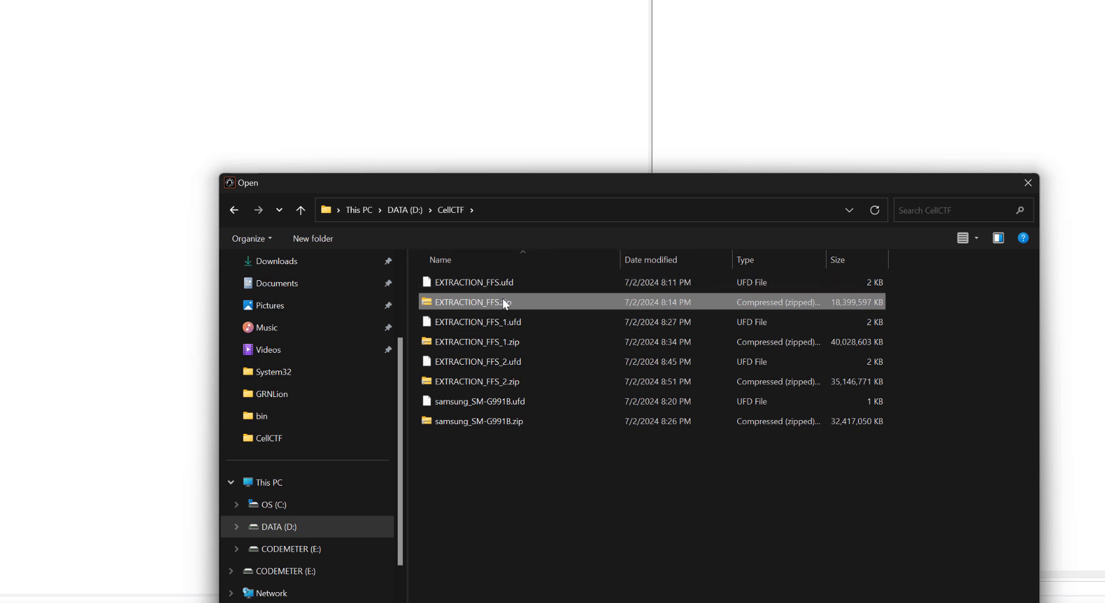
pyautogui.click(483, 285)
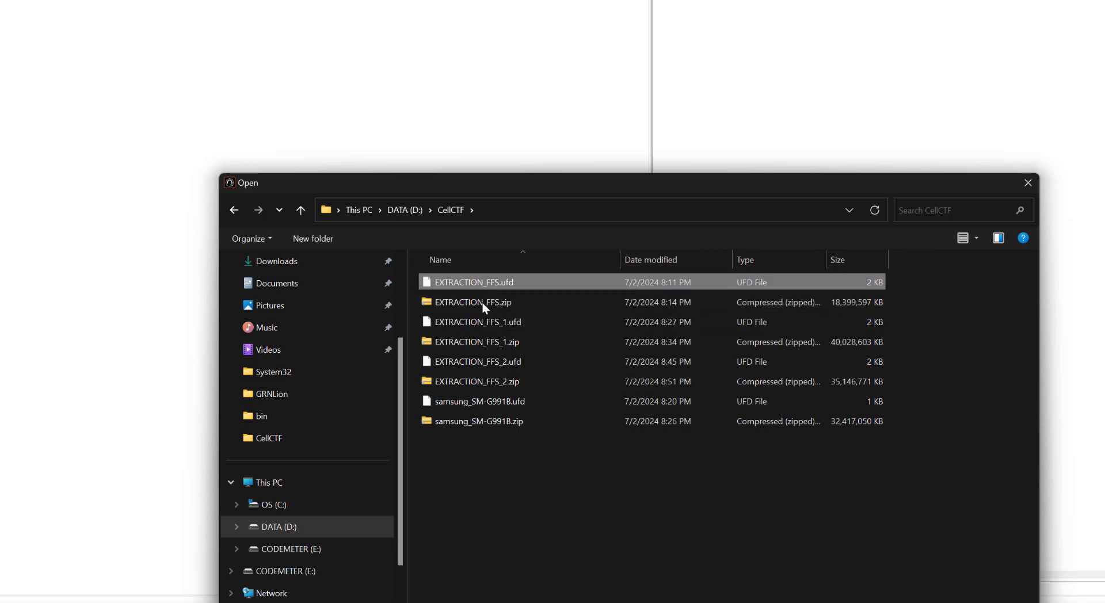
pyautogui.keyDown('shift'); pyautogui.click(482, 302); pyautogui.keyUp('shift')
pyautogui.click(921, 602)
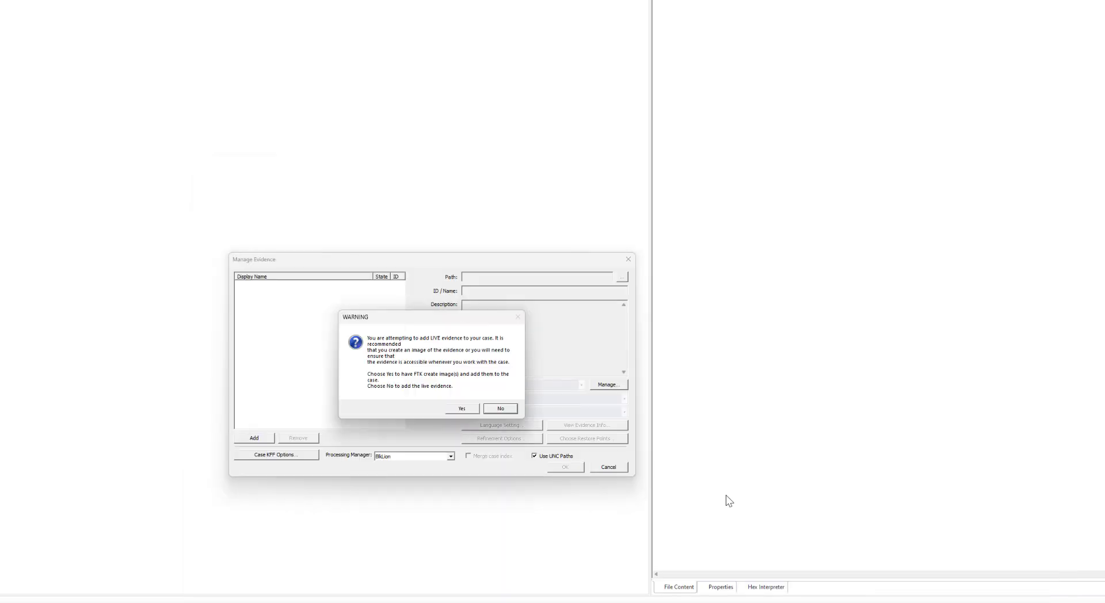
pyautogui.click(503, 410)
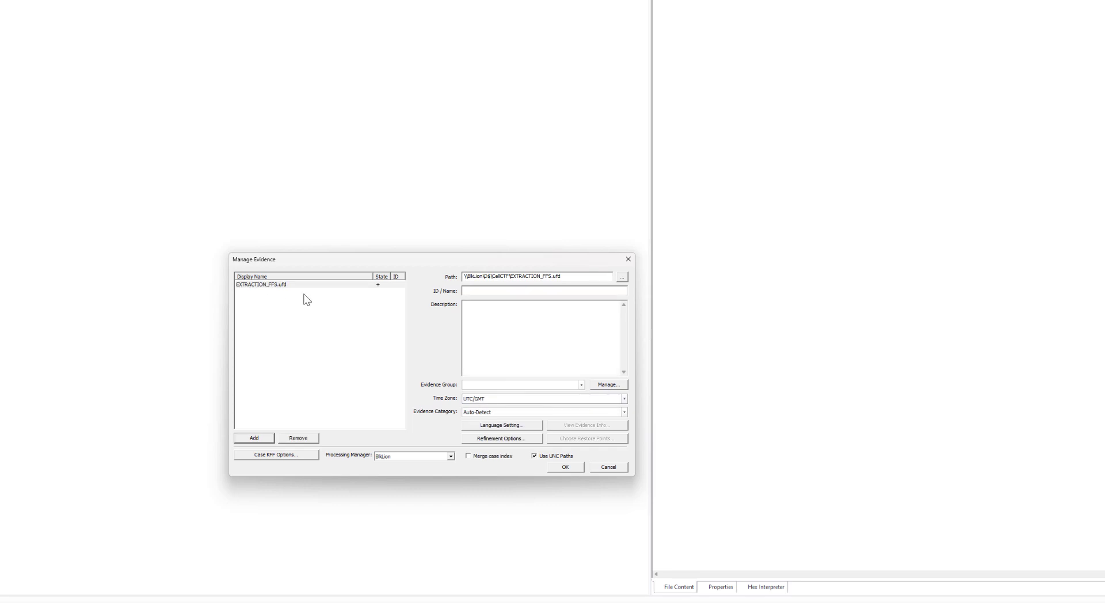
# Step: Set the evidence category of EXTRACTION_FFS.ufd to iOS
pyautogui.moveTo(304, 294)
pyautogui.click(493, 412)
pyautogui.click(484, 429)
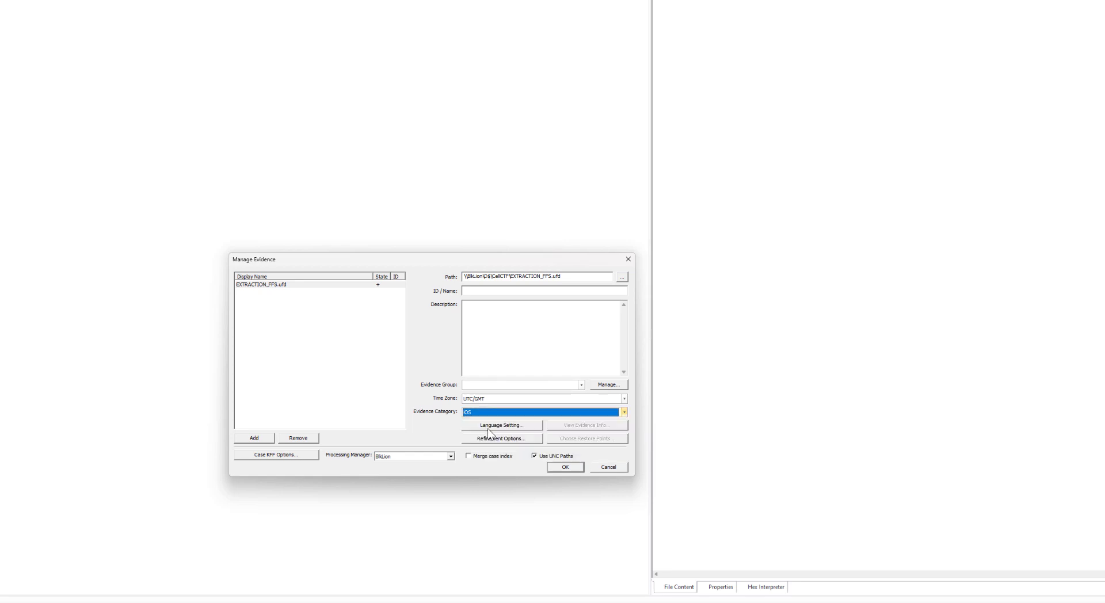
pyautogui.click(479, 410)
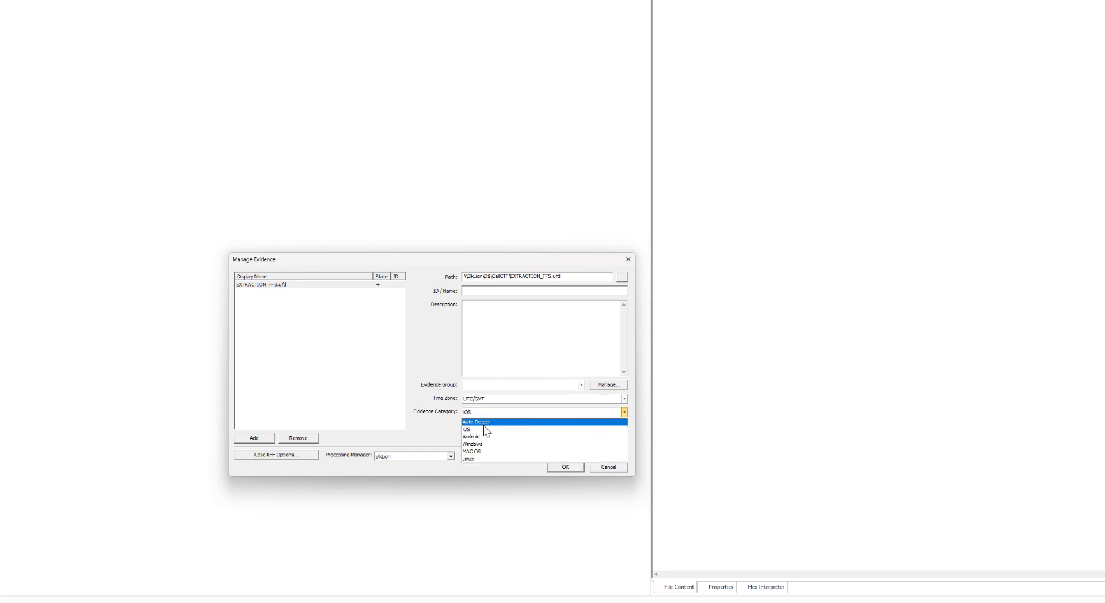
pyautogui.click(480, 432)
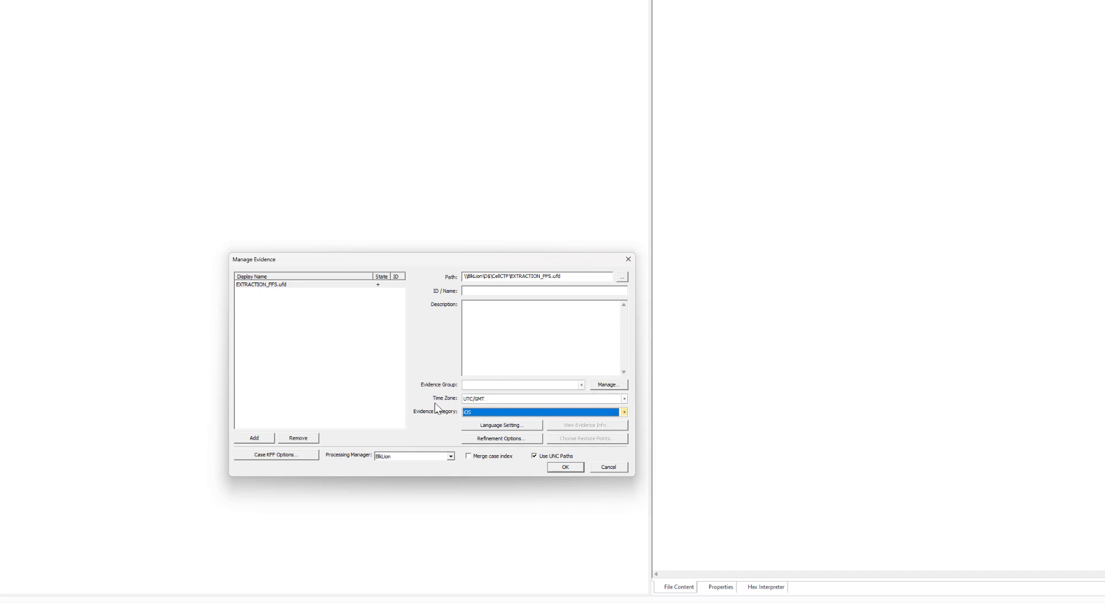
# Step: Add EXTRACTION_FFS_1.ufd as an individual file of live evidence without creating an image
pyautogui.click(265, 434)
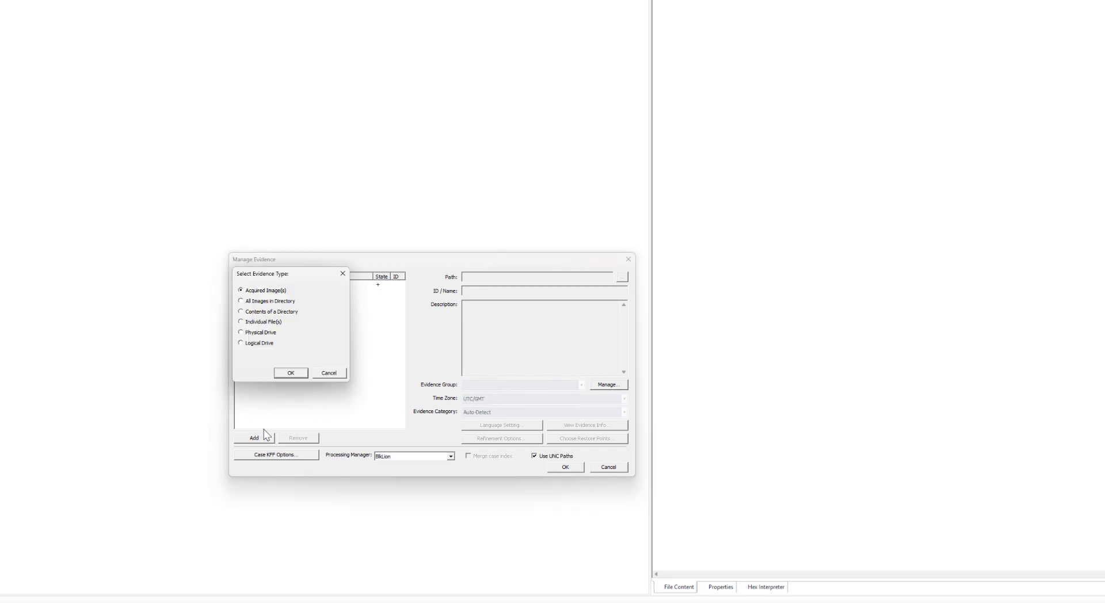
pyautogui.click(274, 324)
pyautogui.click(288, 372)
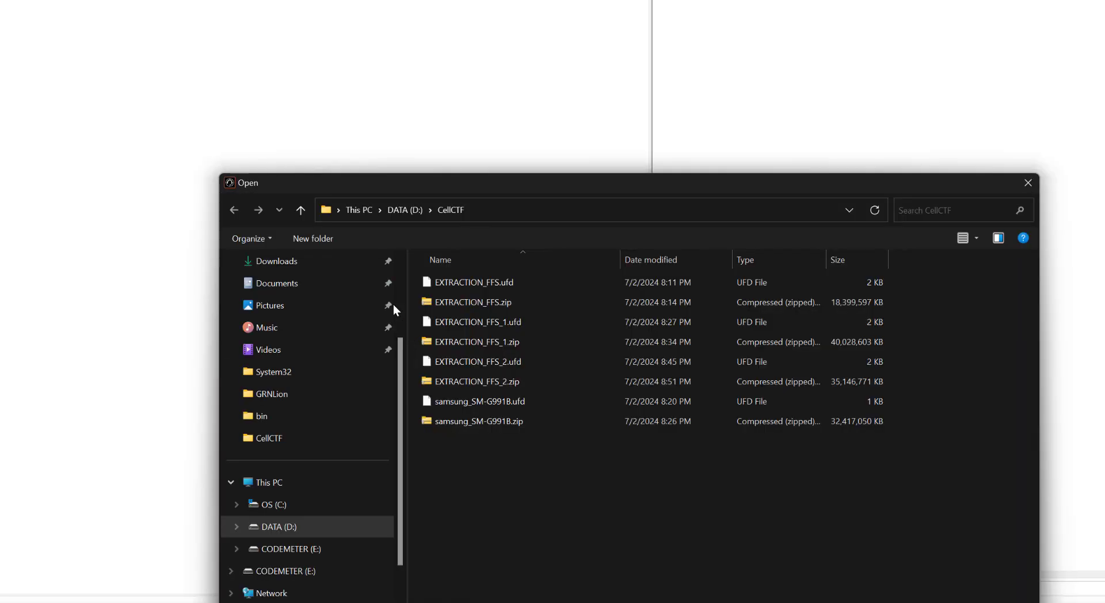
pyautogui.click(471, 323)
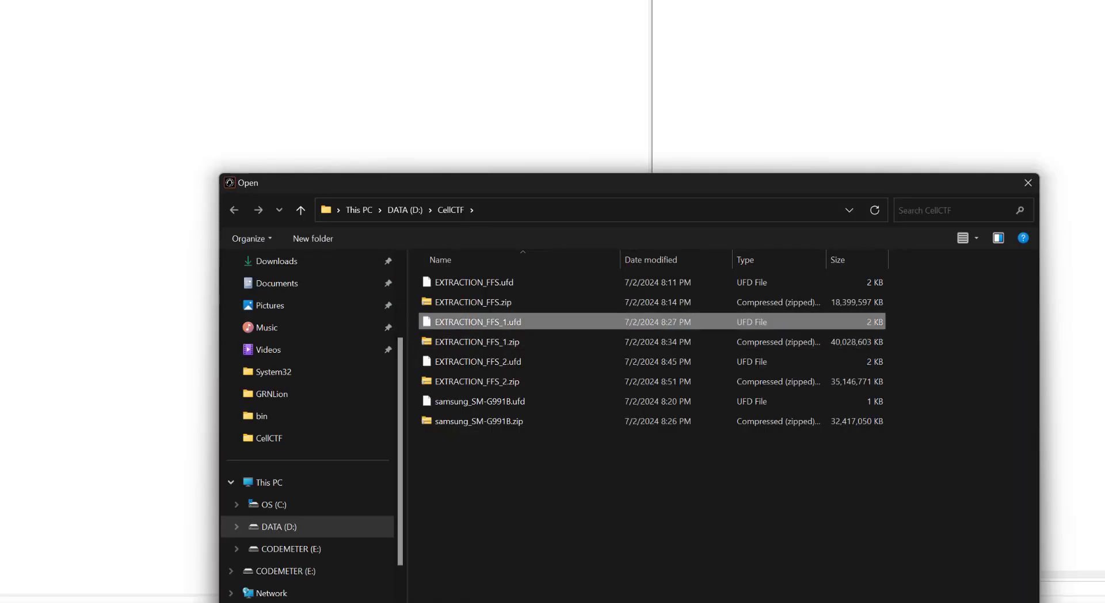
pyautogui.press('Return')
pyautogui.click(499, 407)
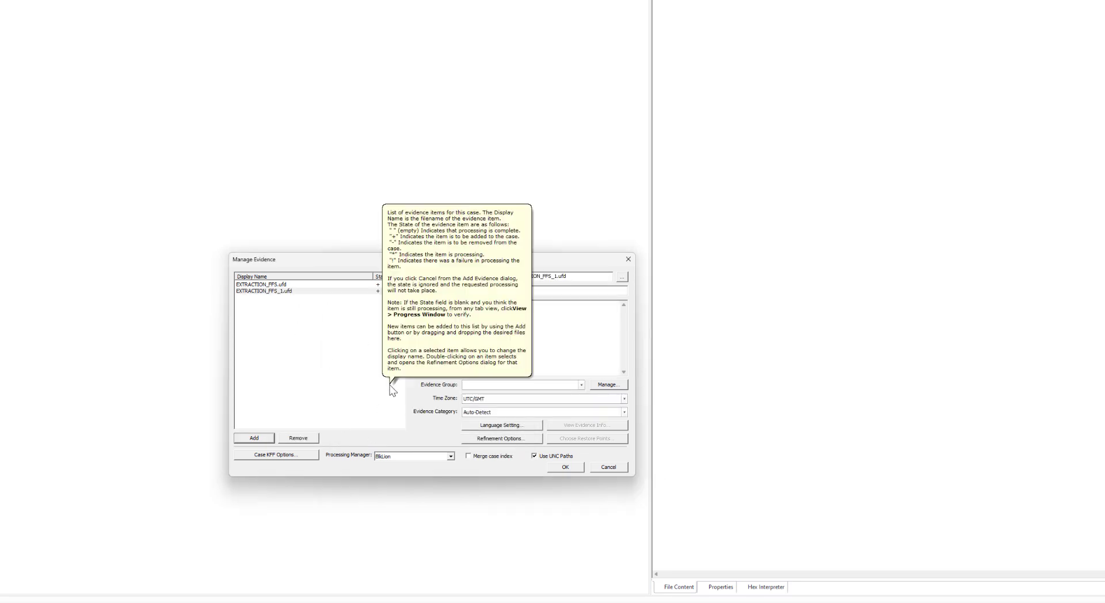
# Step: Add EXTRACTION_FFS_2.ufd and samsung_SM-G991B.ufd as individual files of live evidence without creating an image, and cancel the evidence changes
pyautogui.click(258, 437)
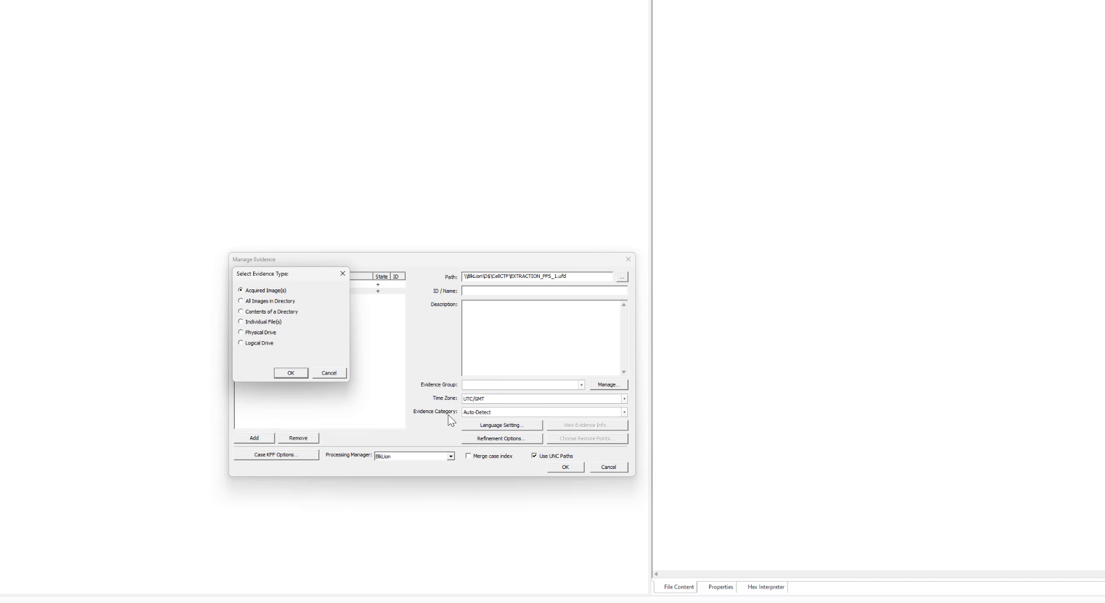
pyautogui.click(252, 322)
pyautogui.click(291, 373)
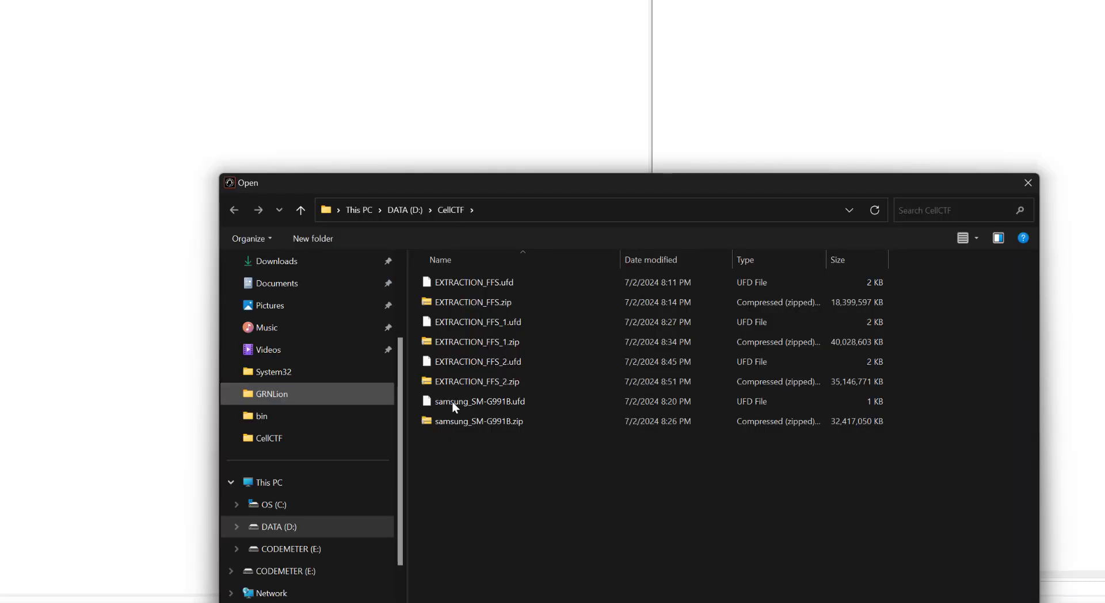
pyautogui.click(474, 361)
pyautogui.keyDown('ctrl'); pyautogui.click(504, 406); pyautogui.keyUp('ctrl')
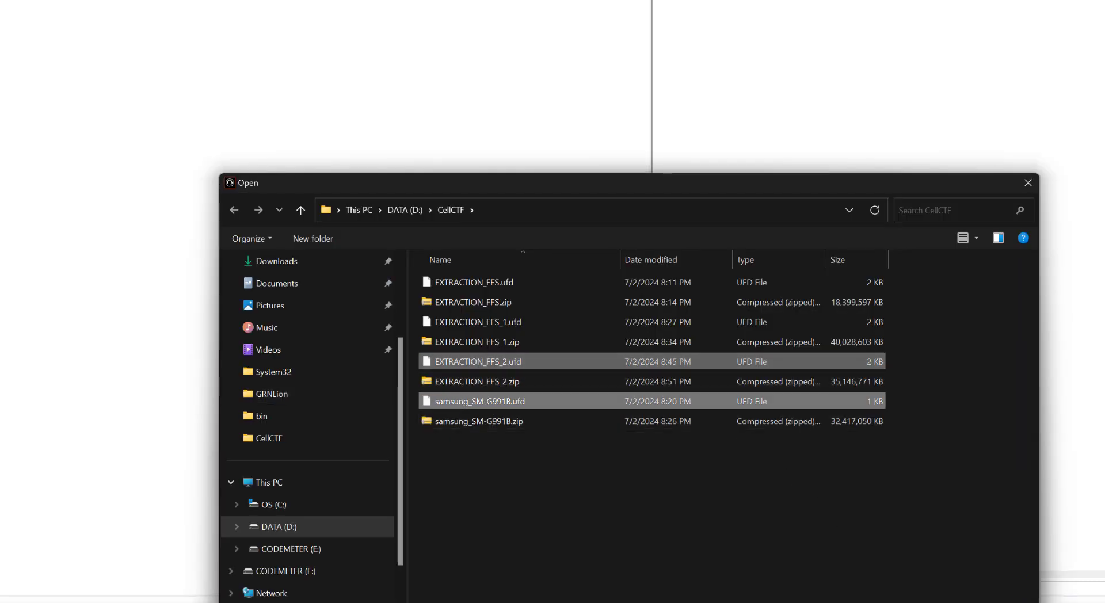
pyautogui.press('Return')
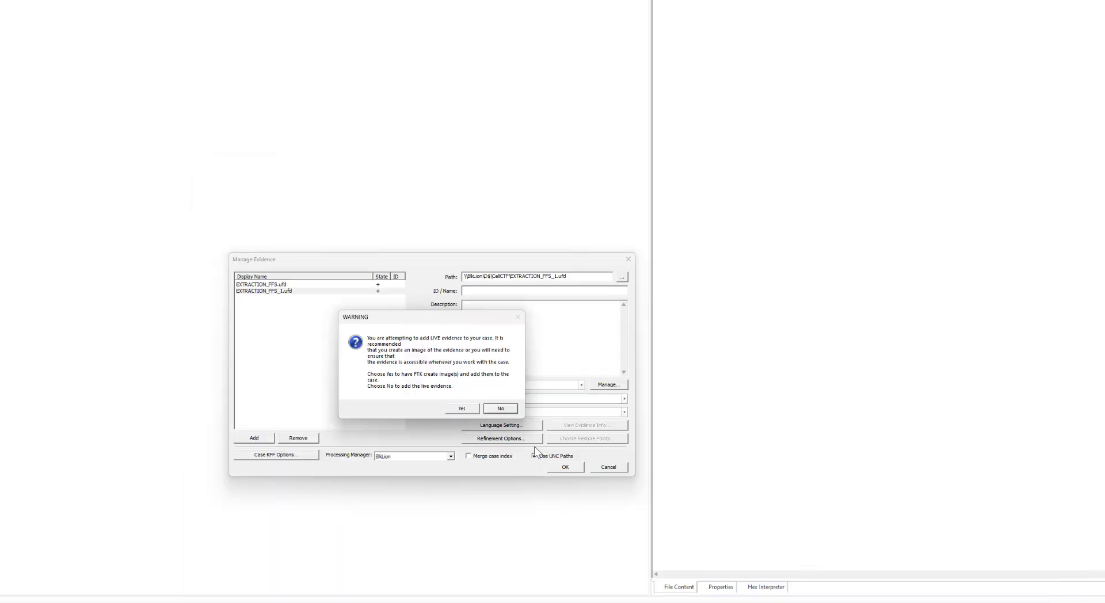
pyautogui.click(499, 408)
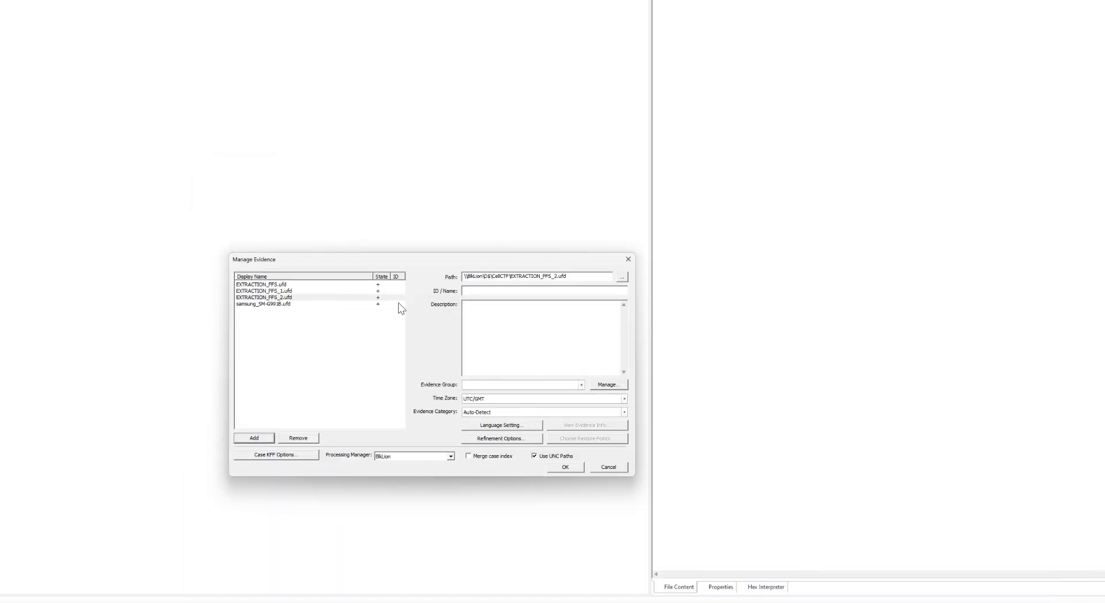
pyautogui.click(615, 467)
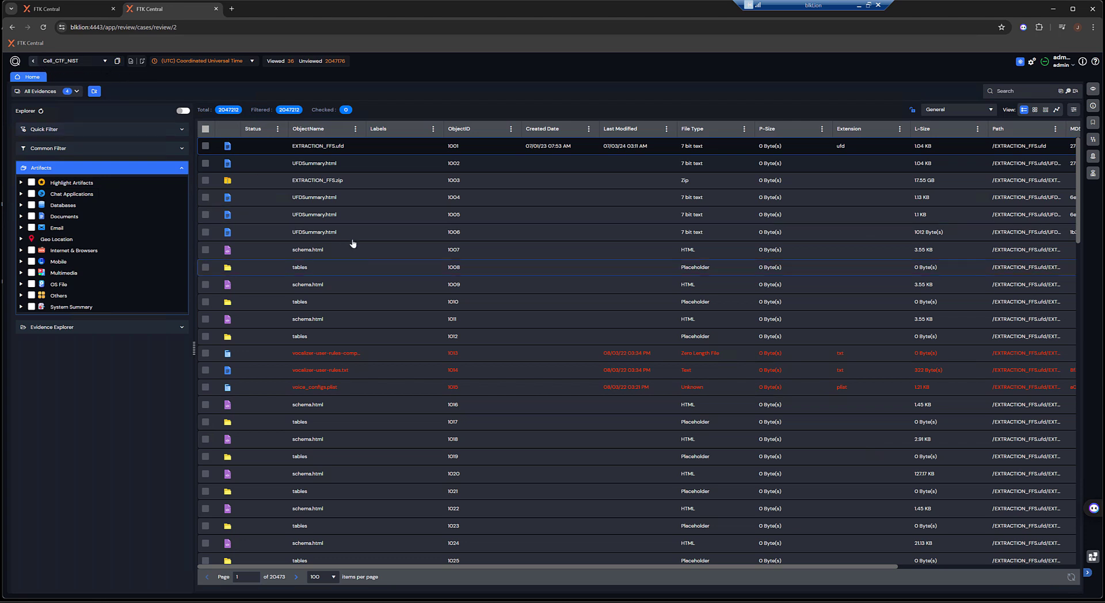
# Step: In FTK Central, view the evidence items of case Cell_CTF_NIST and expand the Message Application artifacts under Chat Applications
pyautogui.click(77, 94)
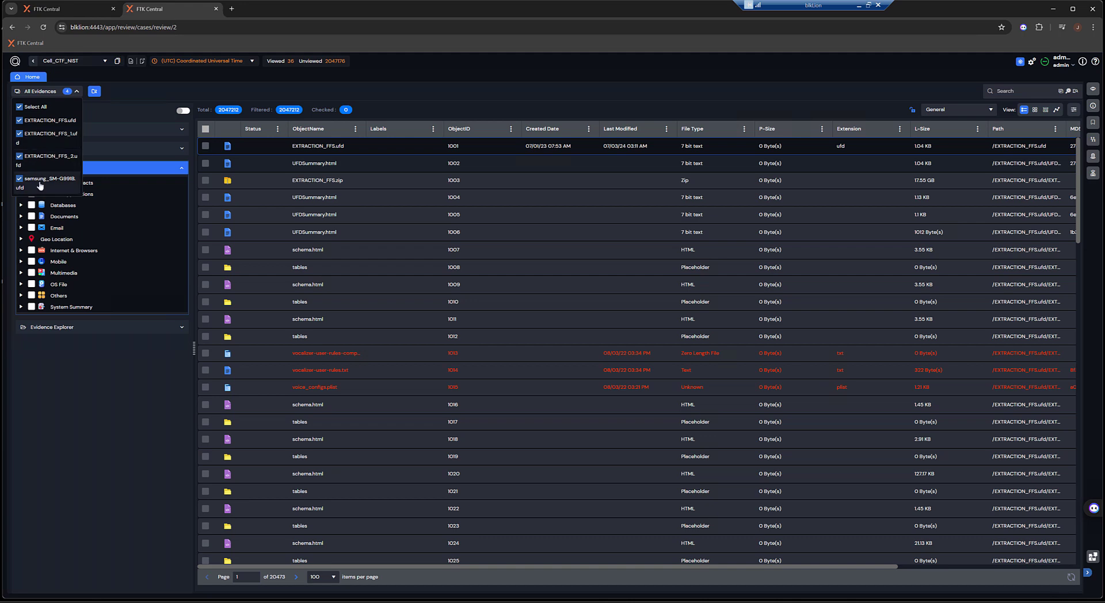
pyautogui.click(103, 148)
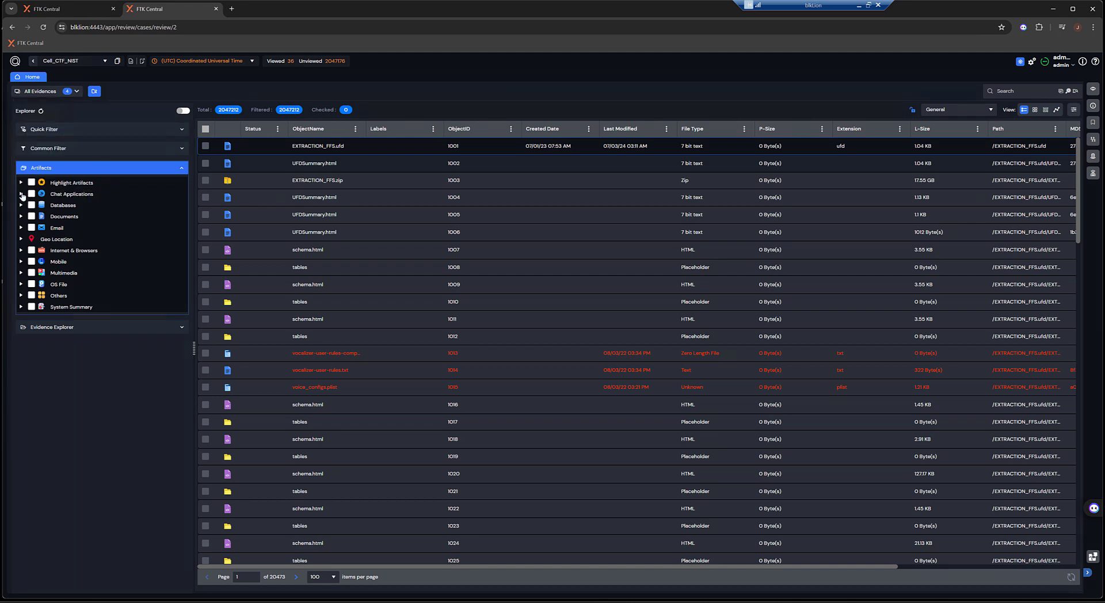
pyautogui.click(22, 194)
pyautogui.click(25, 205)
pyautogui.scroll(-3, 104, 310)
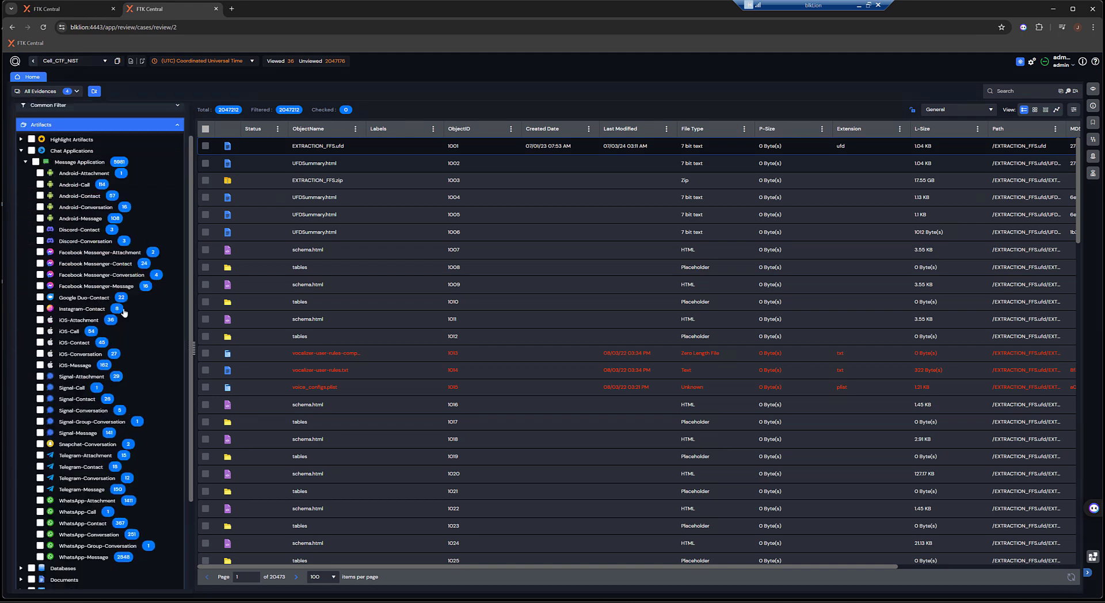